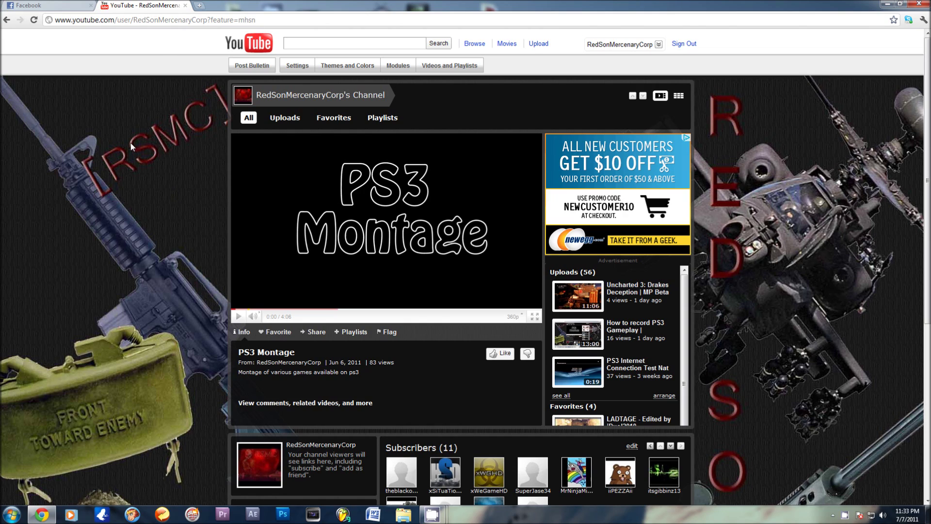
Step: Search the Start menu for 'live' and open the Windows Live Essentials 2011 download page online
left_click(11, 513)
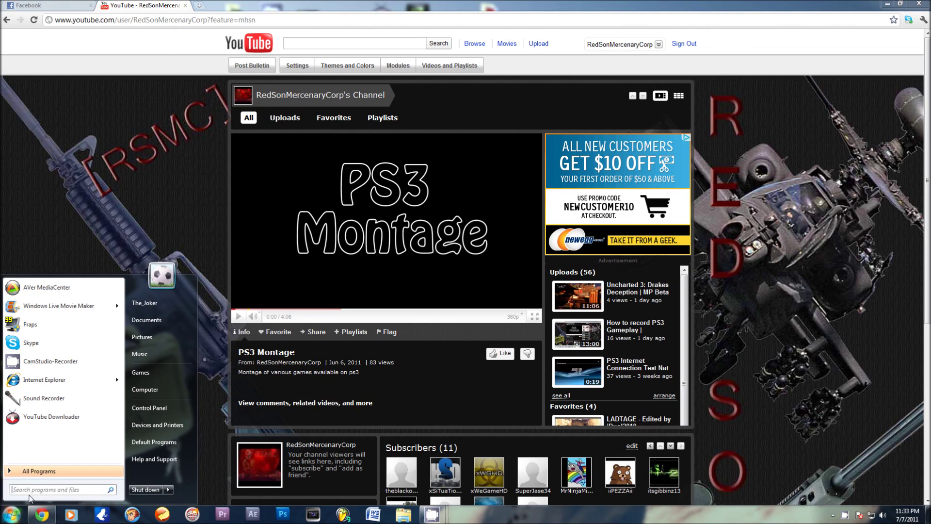
left_click(42, 493)
type("live")
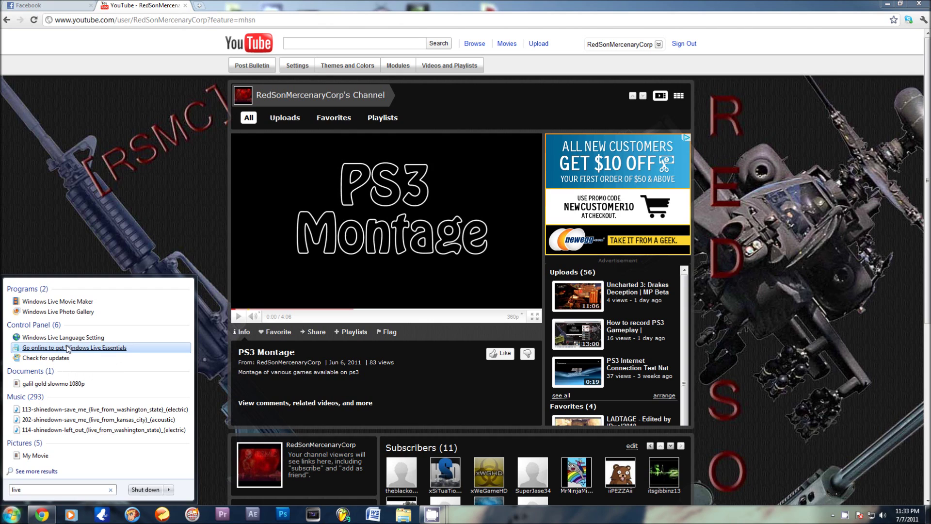
left_click(68, 348)
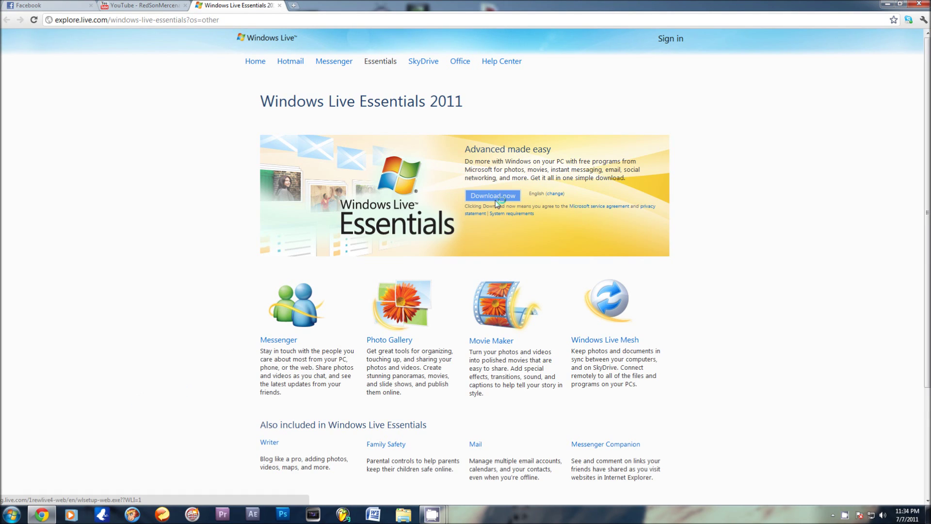
Step: Start the Windows Live Essentials download, close its page, and minimize Chrome to reveal the desktop
left_click(496, 196)
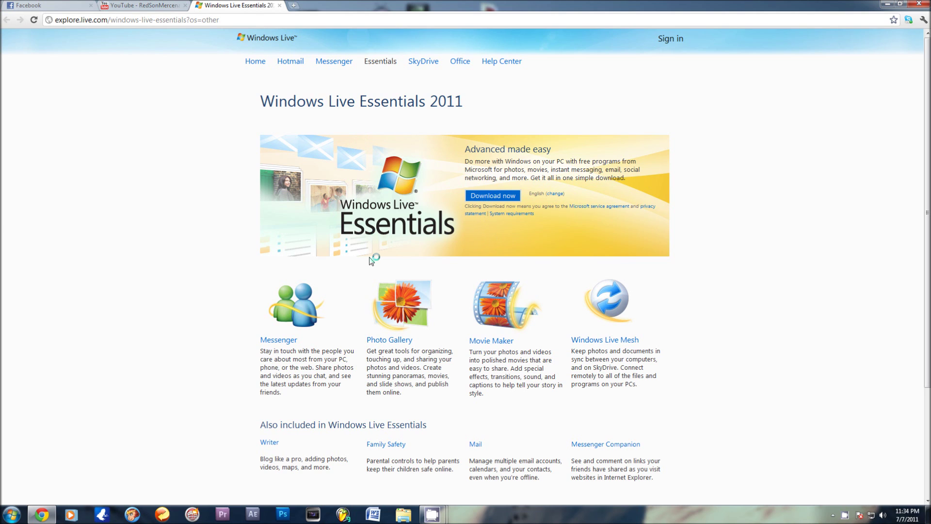
left_click(280, 5)
left_click(30, 517)
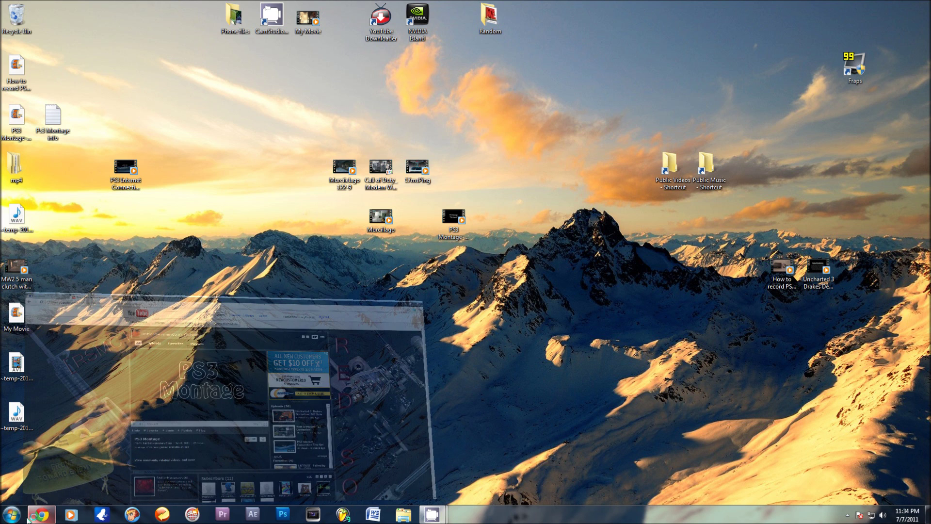
Step: Launch Windows Live Movie Maker and drag the 03:39.63 gameplay video onto the storyboard
left_click(12, 515)
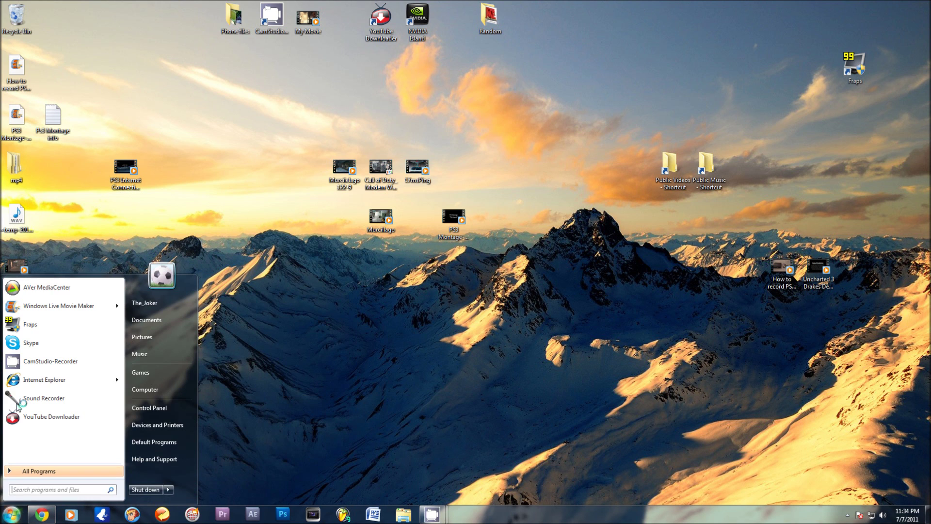
left_click(28, 310)
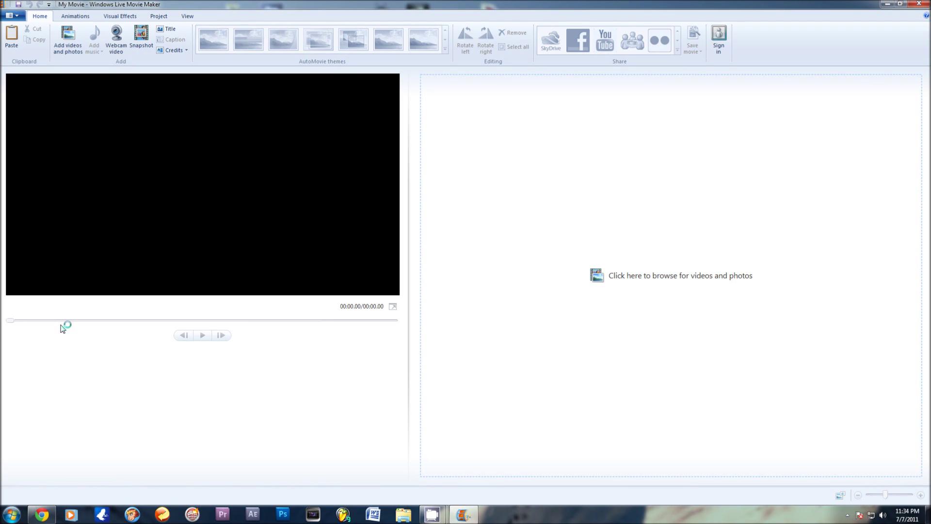
left_click(68, 38)
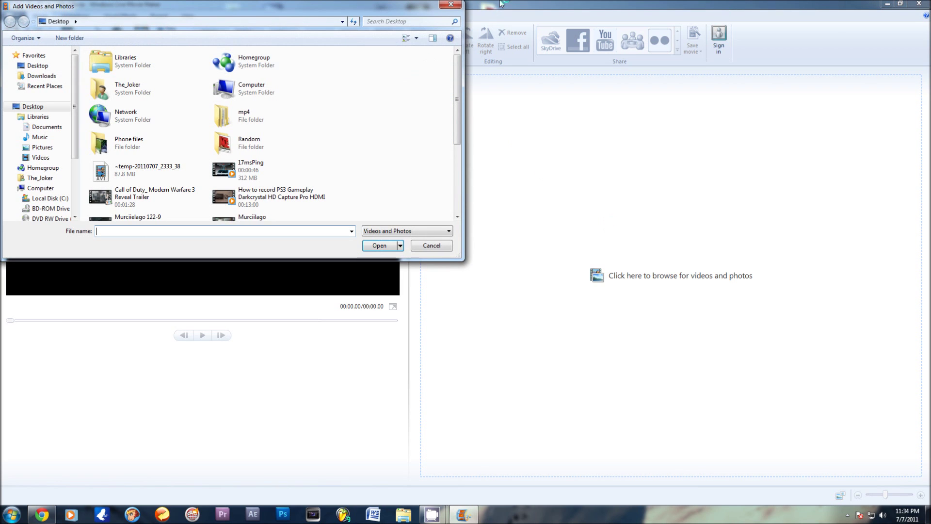
left_click(447, 6)
double_click(528, 9)
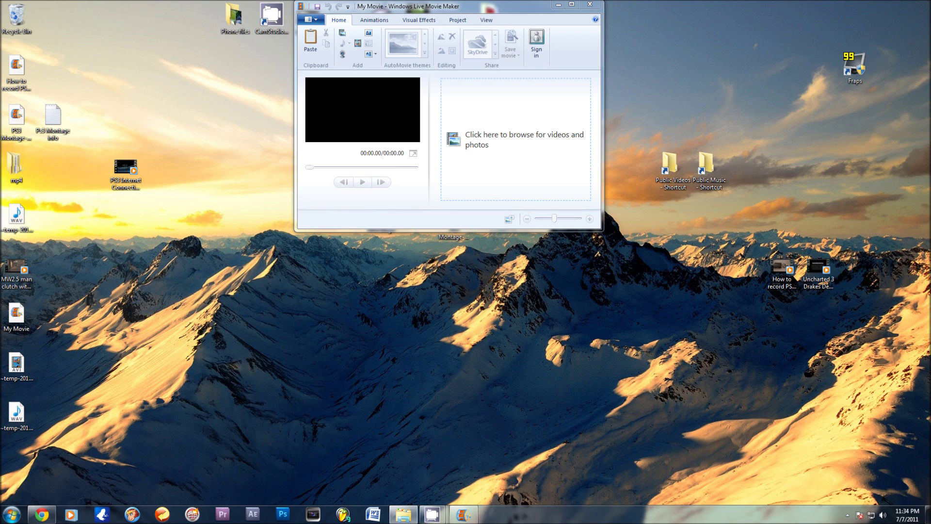
left_click_drag(434, 84, 463, 97)
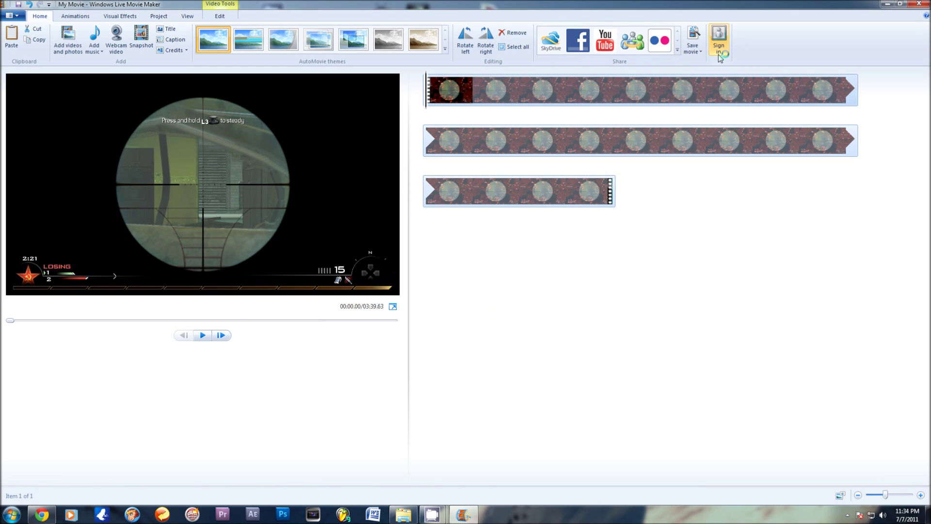
Step: Create a new custom export setting named 'High Quality' from the Save movie list
left_click(693, 49)
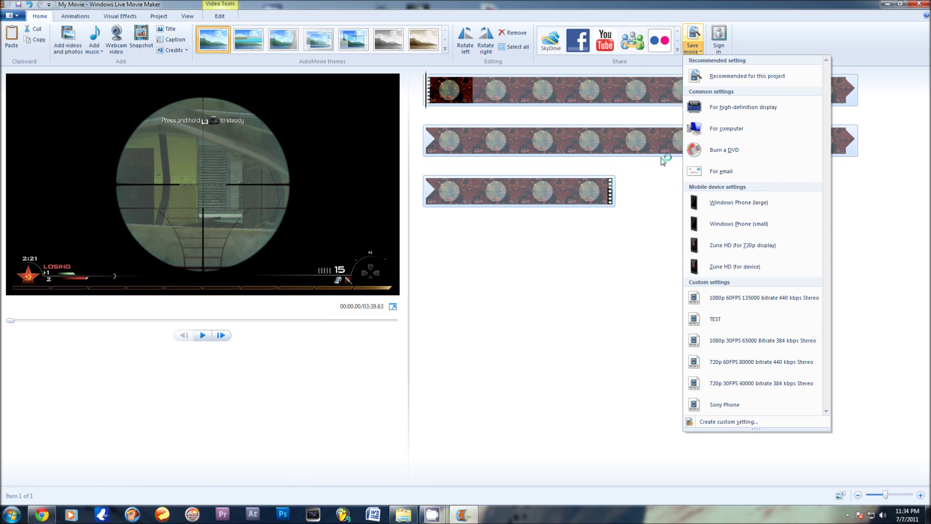
left_click(747, 423)
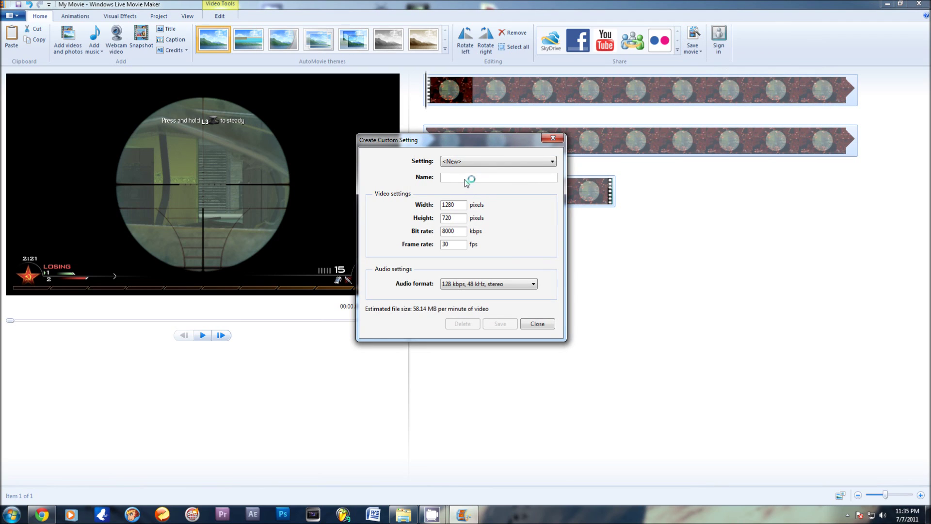
type("High Quality")
Step: Set the custom setting's resolution to width 1920 and height 1080
left_click(462, 206)
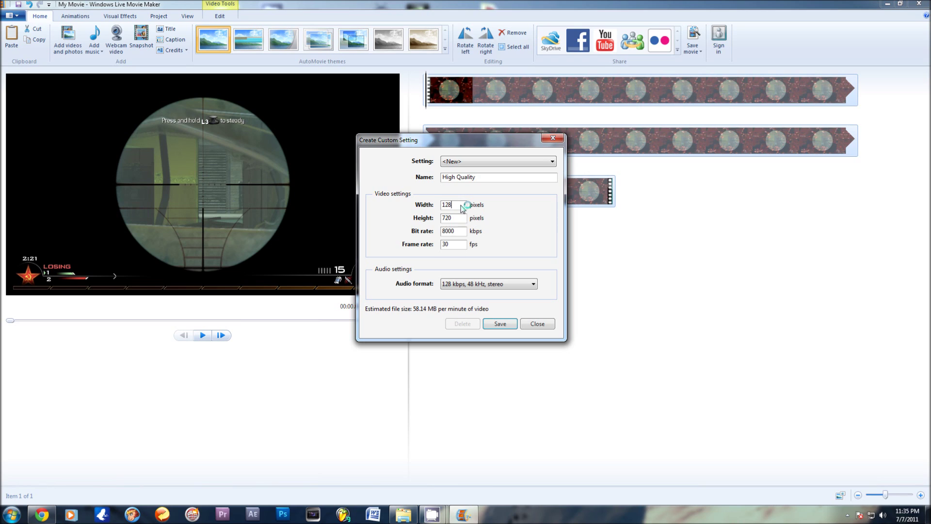
key("BackSpace")
key("BackSpace")
key("BackSpace")
type("1920")
left_click(462, 221)
key("BackSpace")
key("BackSpace")
key("BackSpace")
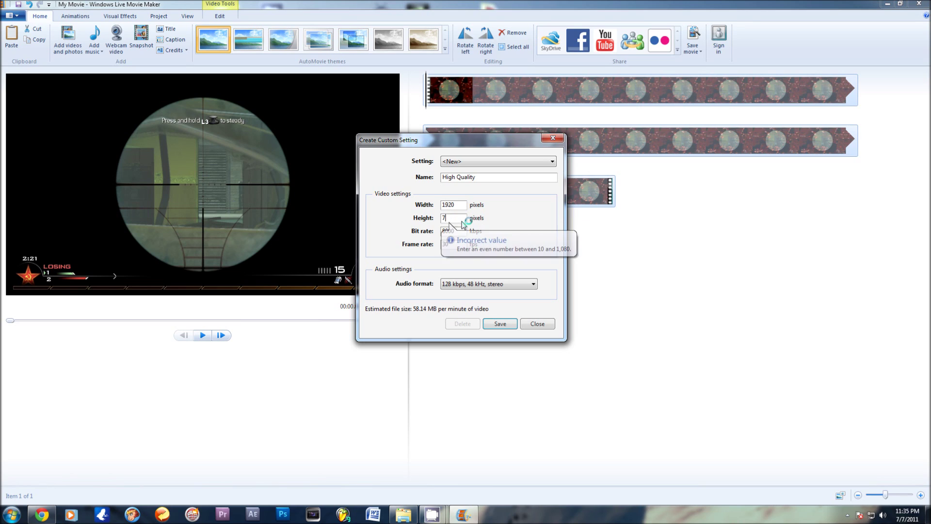
type("1080")
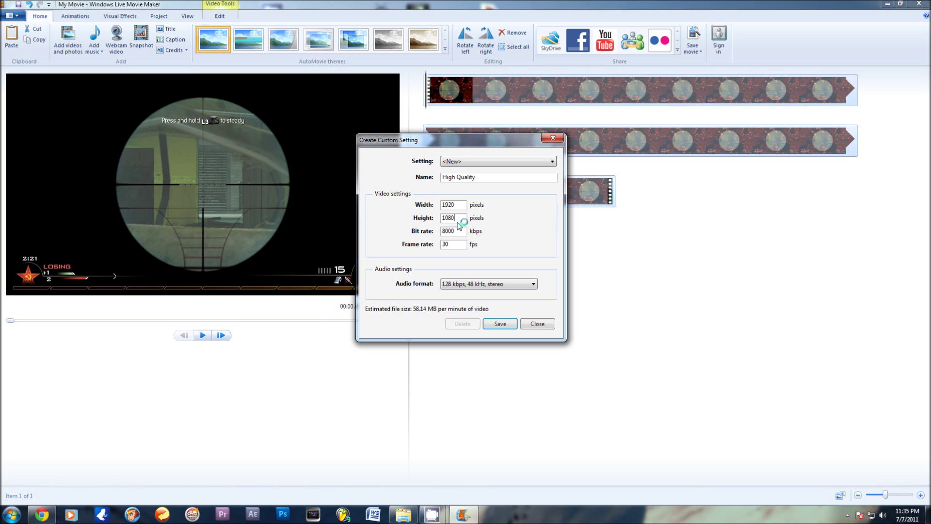
Step: Set the custom setting's bit rate to 120000 kbps
left_click(457, 233)
key("BackSpace")
key("BackSpace")
key("BackSpace")
key("BackSpace")
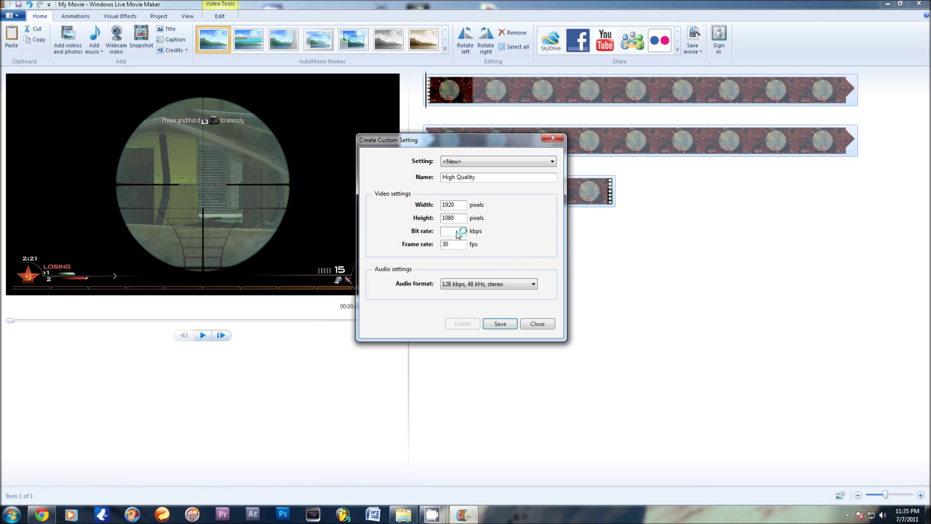
type("120000")
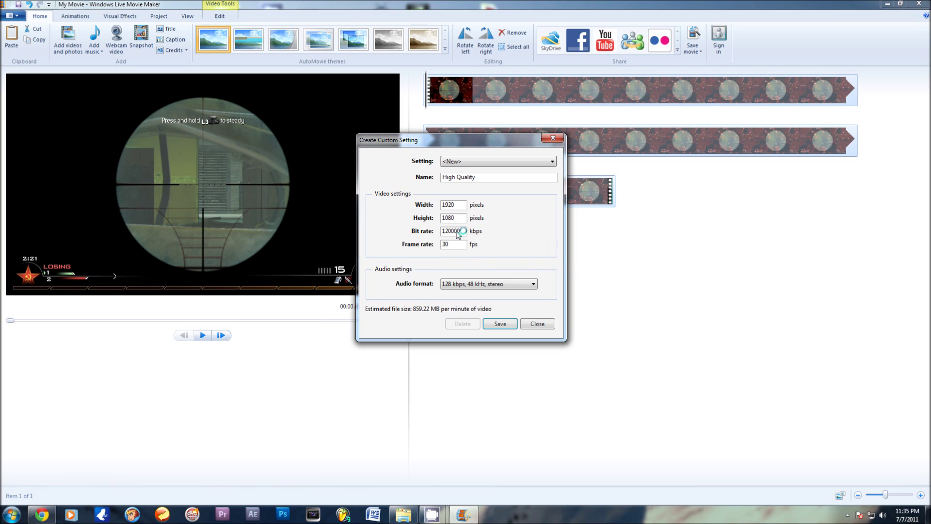
type("0")
key("BackSpace")
left_click(455, 245)
Step: Choose 440 kbps, 96 kHz, stereo as the audio format
left_click(468, 284)
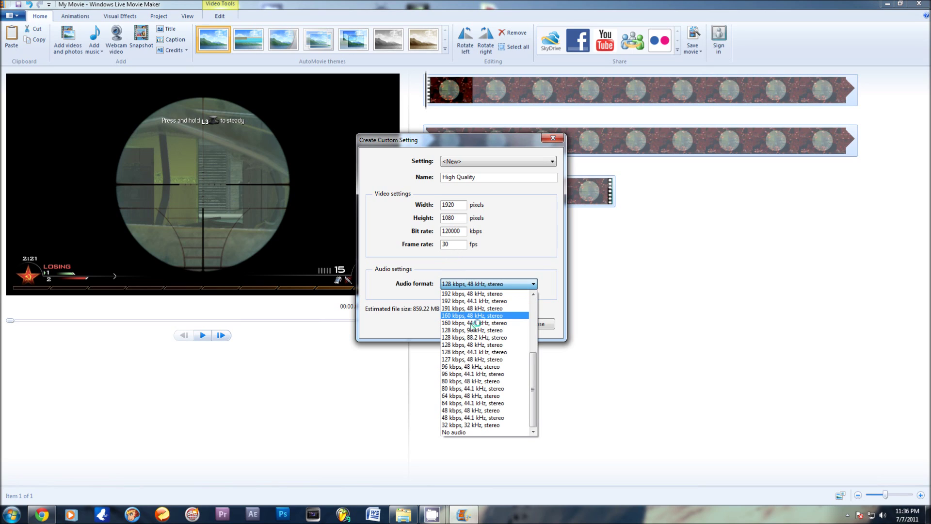
scroll(473, 325, "up", 3)
left_click(479, 294)
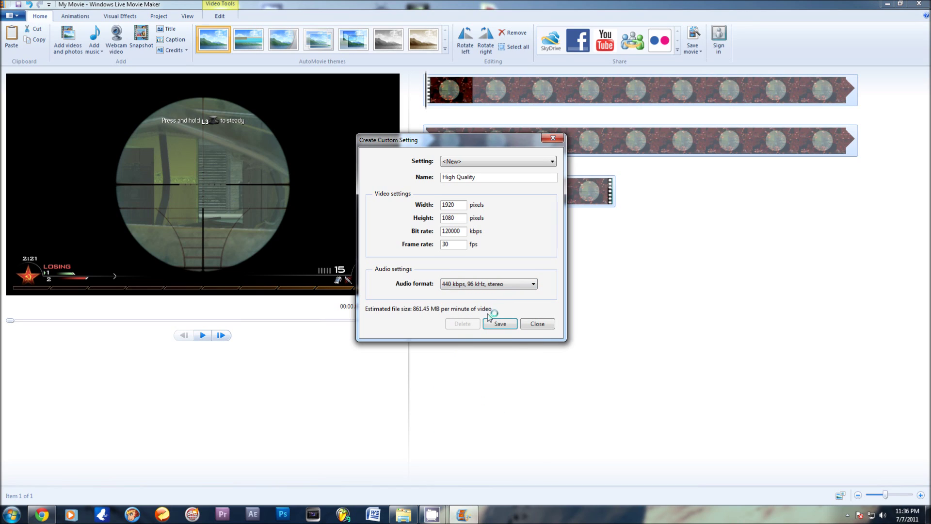
left_click(475, 159)
left_click(476, 161)
Step: Save the custom setting as 'High Quality' and close the dialog
left_click(500, 323)
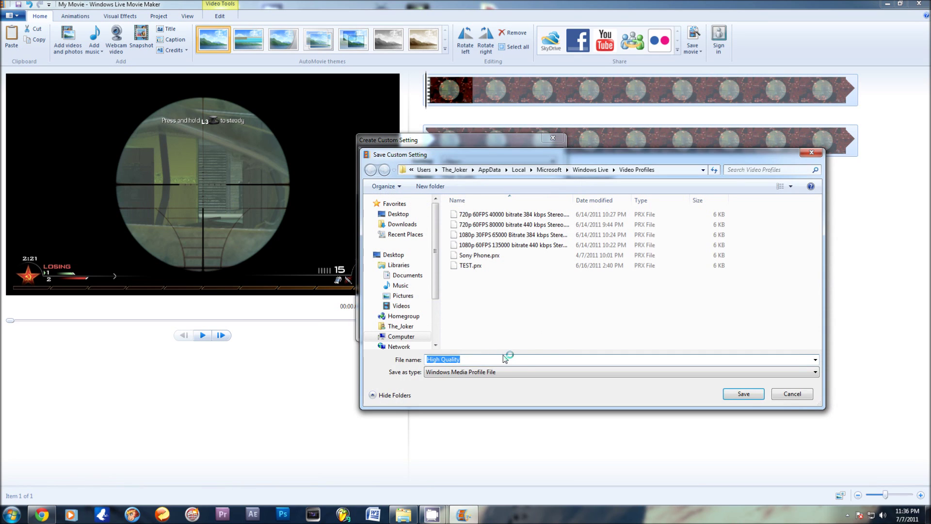
left_click(742, 393)
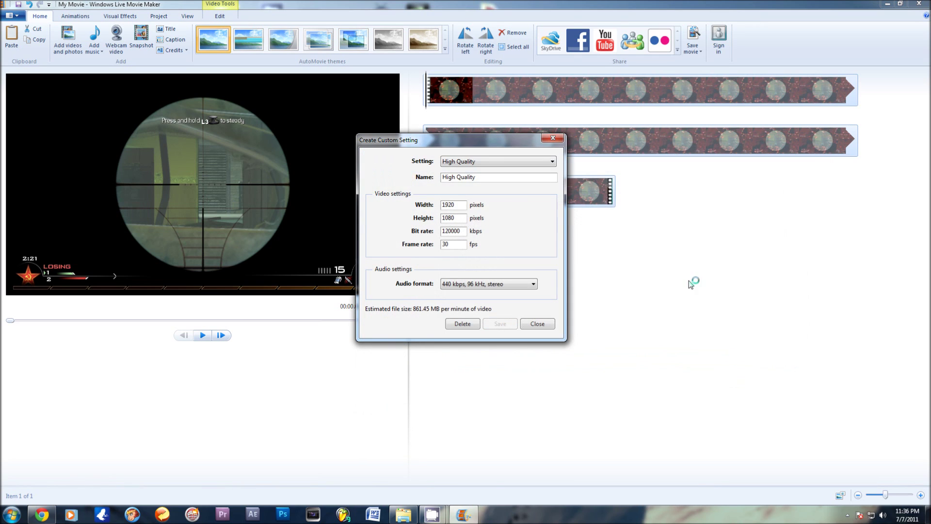
left_click(552, 138)
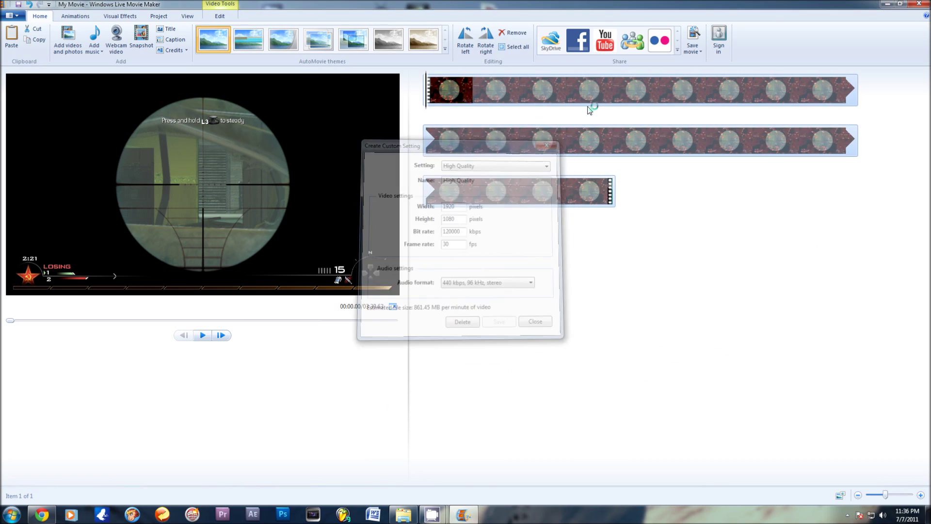
left_click(692, 53)
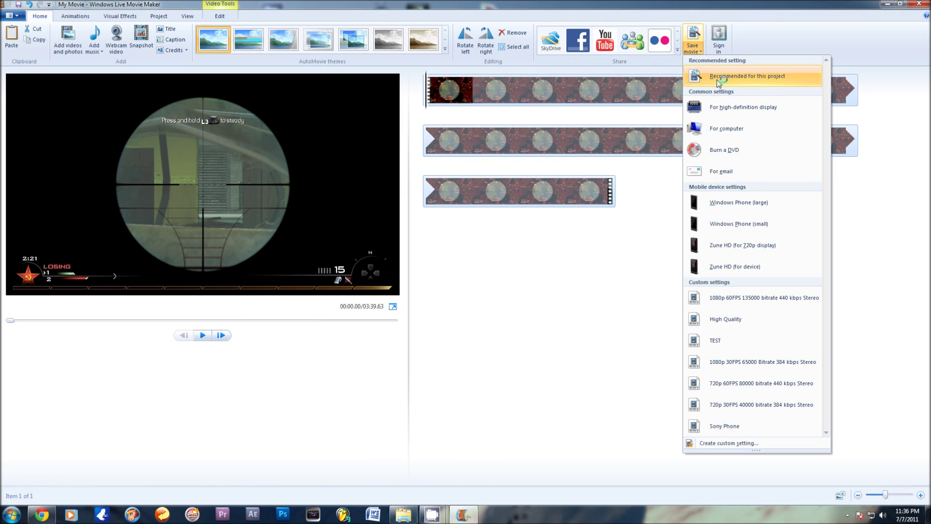
left_click(727, 322)
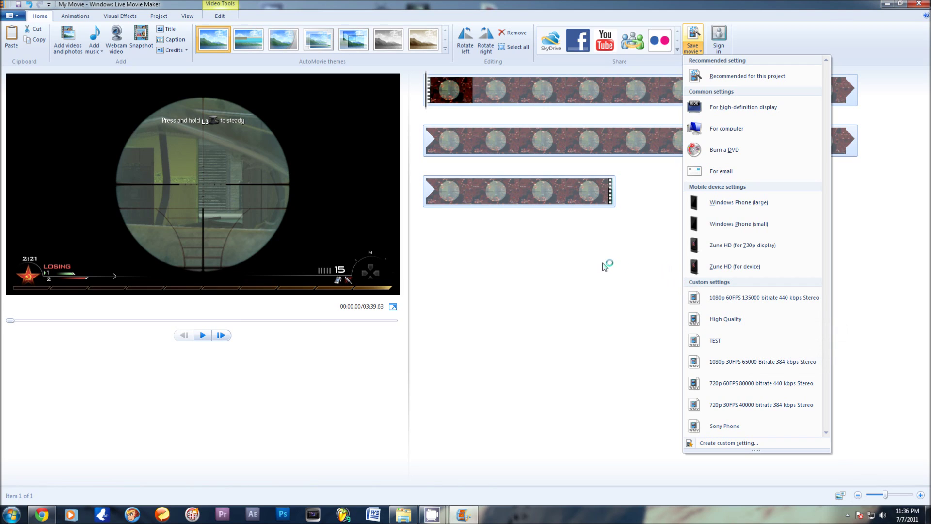
left_click(718, 318)
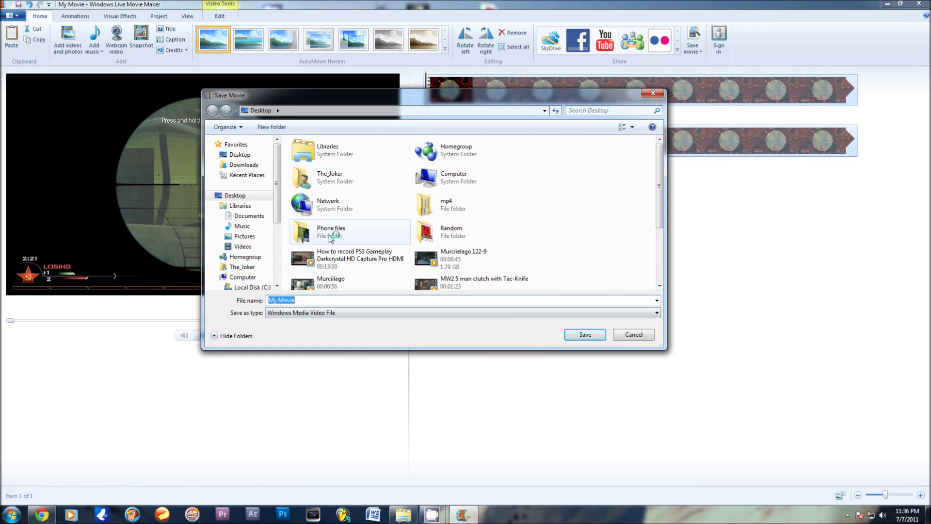
left_click(632, 335)
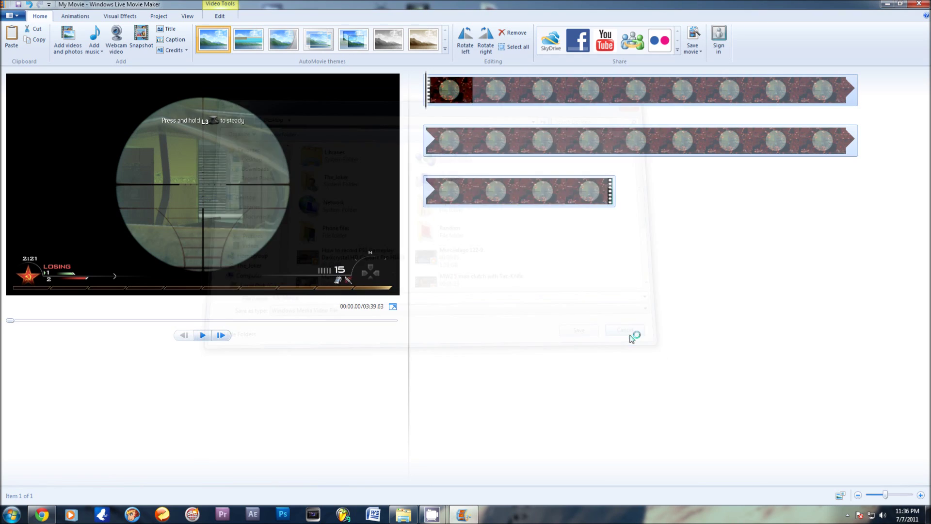
left_click(692, 52)
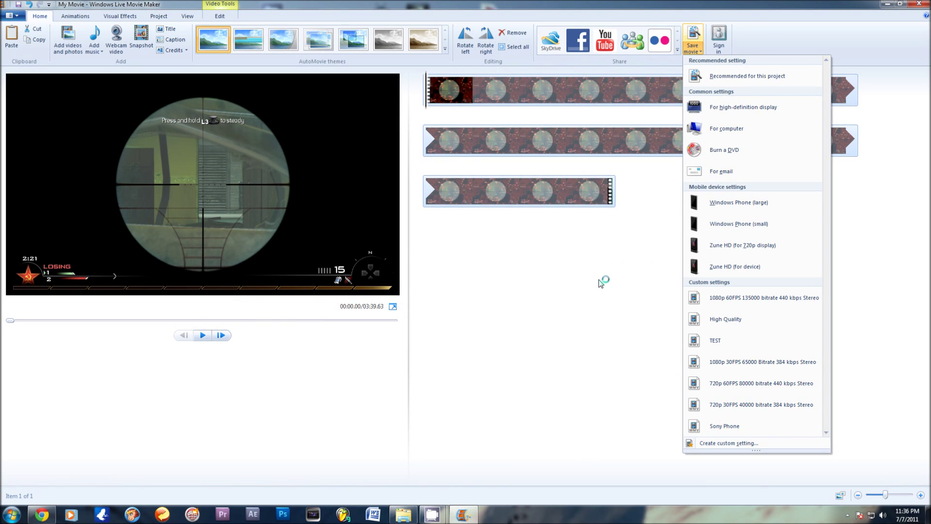
left_click(602, 281)
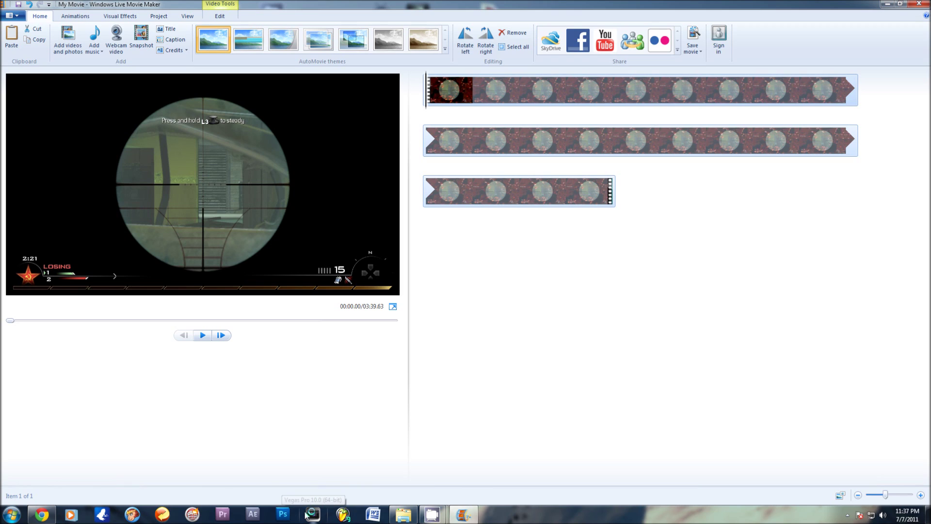
left_click(253, 515)
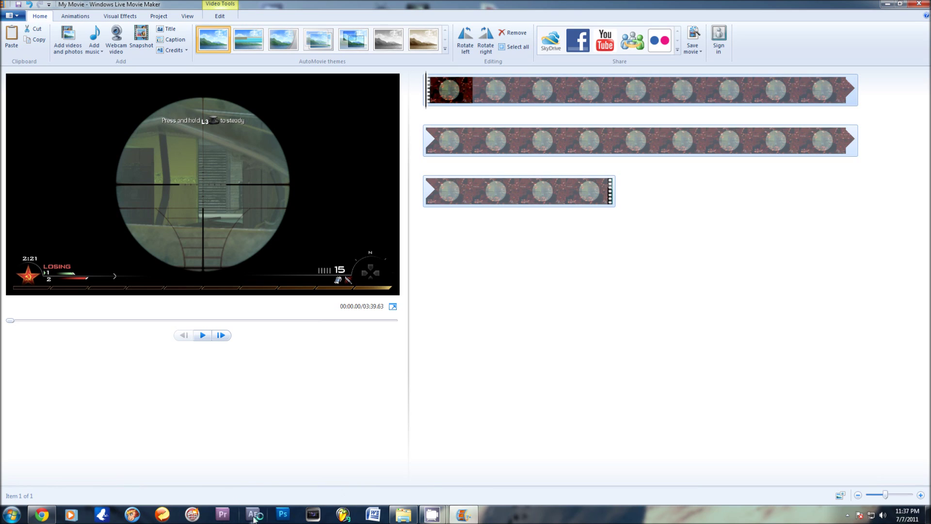